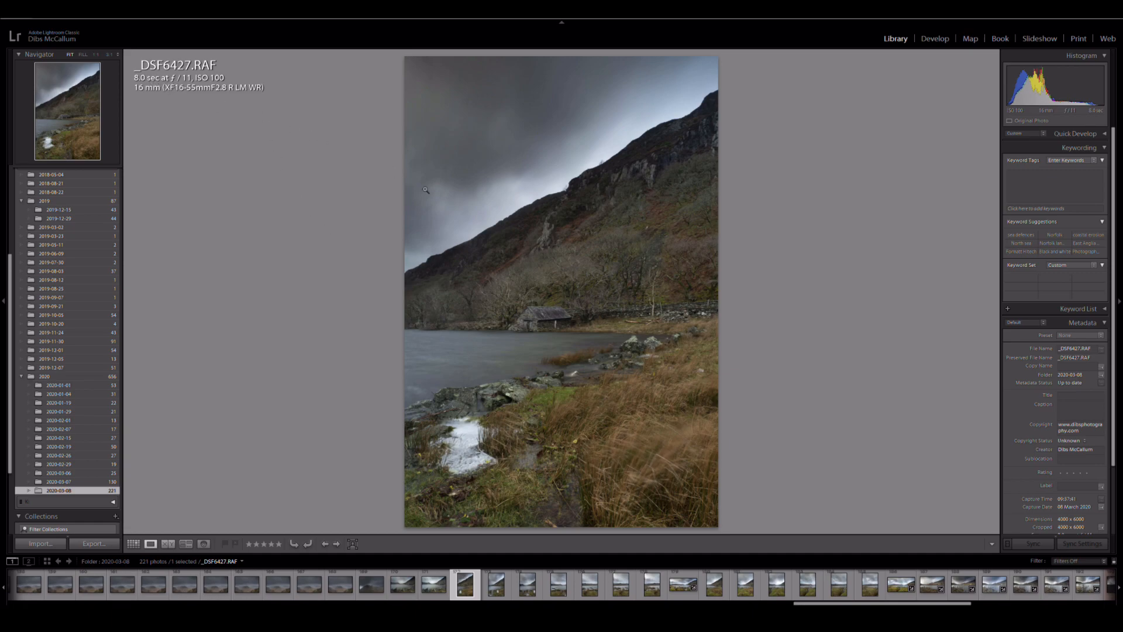
Review the portrait source photos _DSF6428.RAF through _DSF6433.RAF one by one and return to _DSF6427.RAF.
click(496, 584)
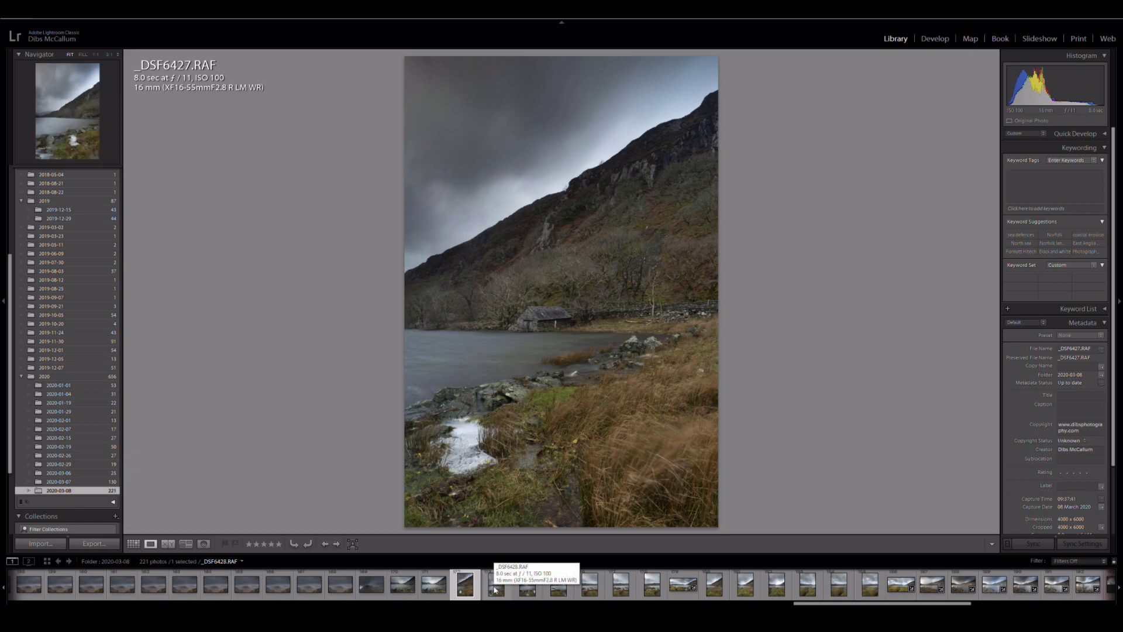
click(525, 586)
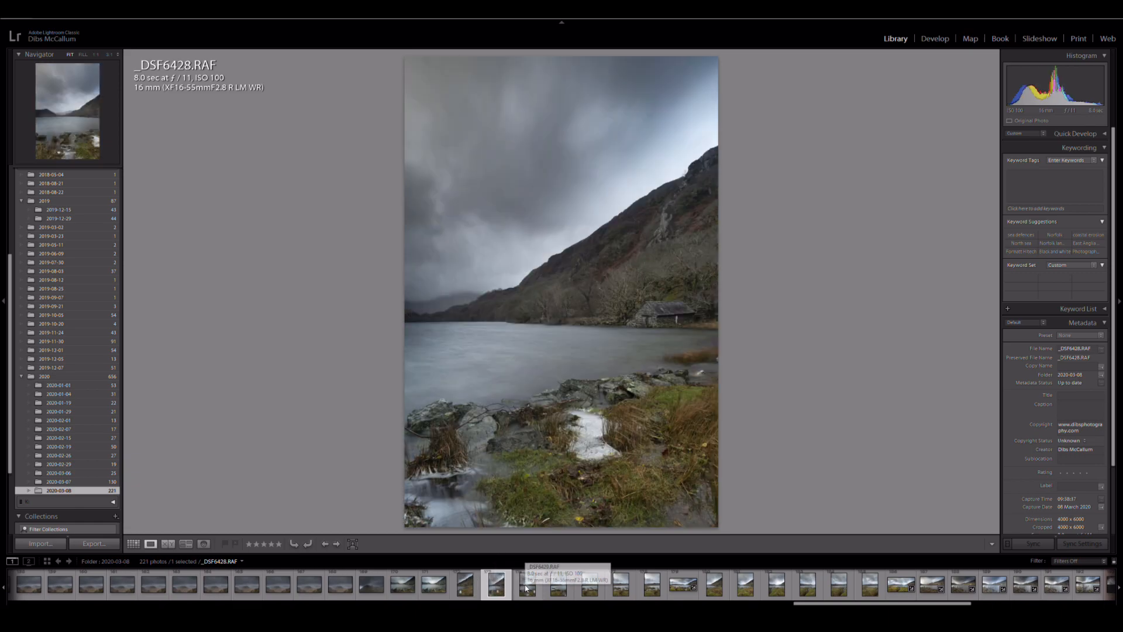
click(554, 587)
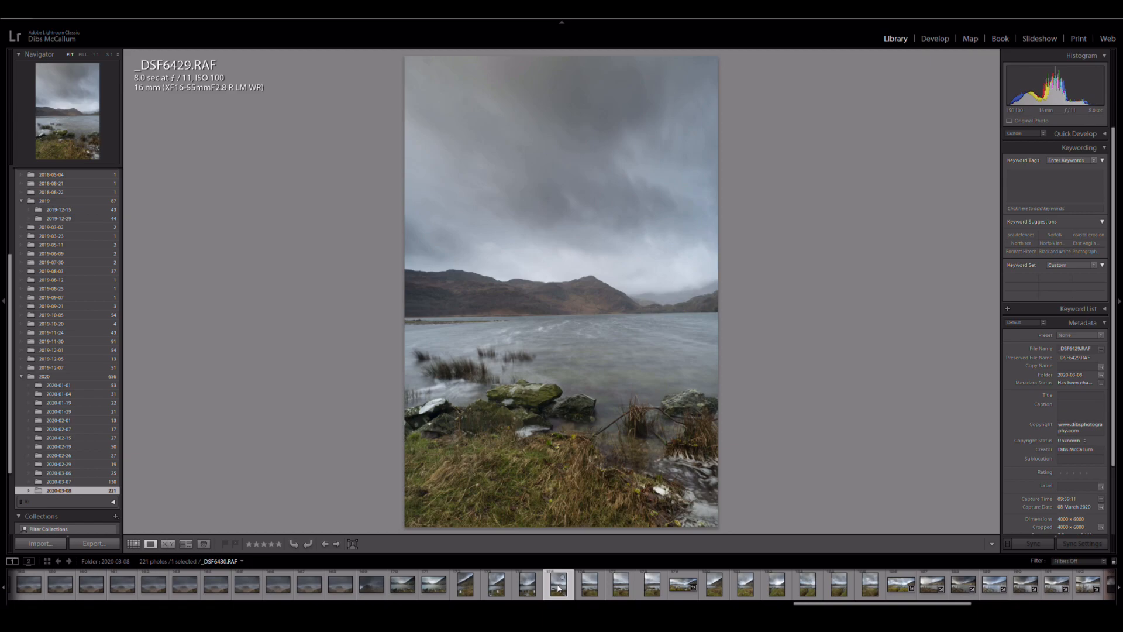
click(588, 586)
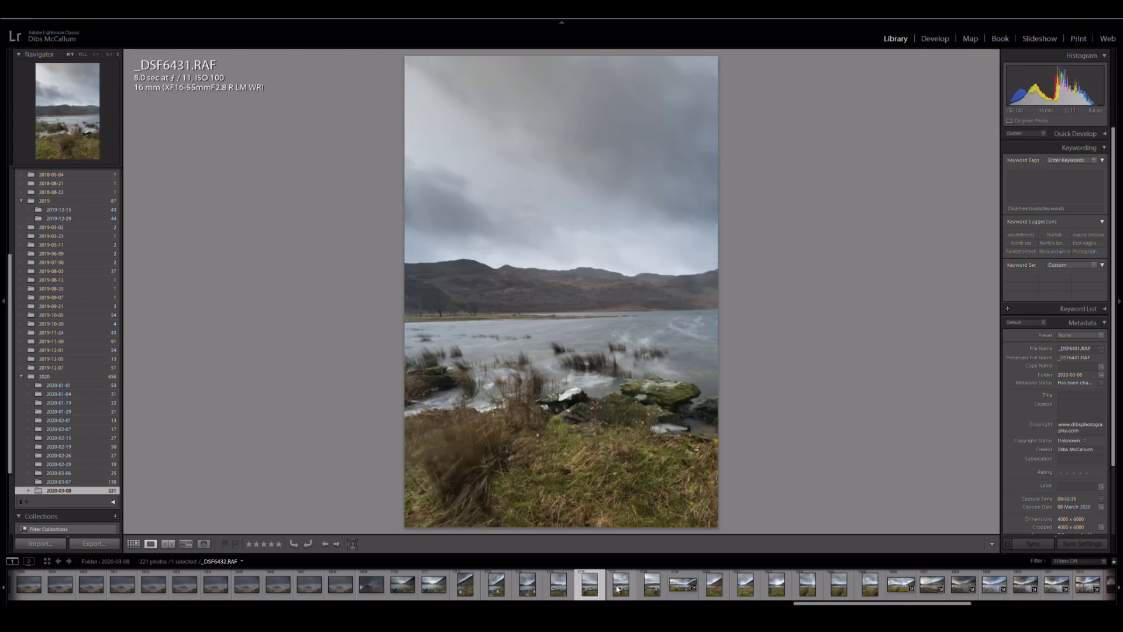
click(619, 588)
click(646, 588)
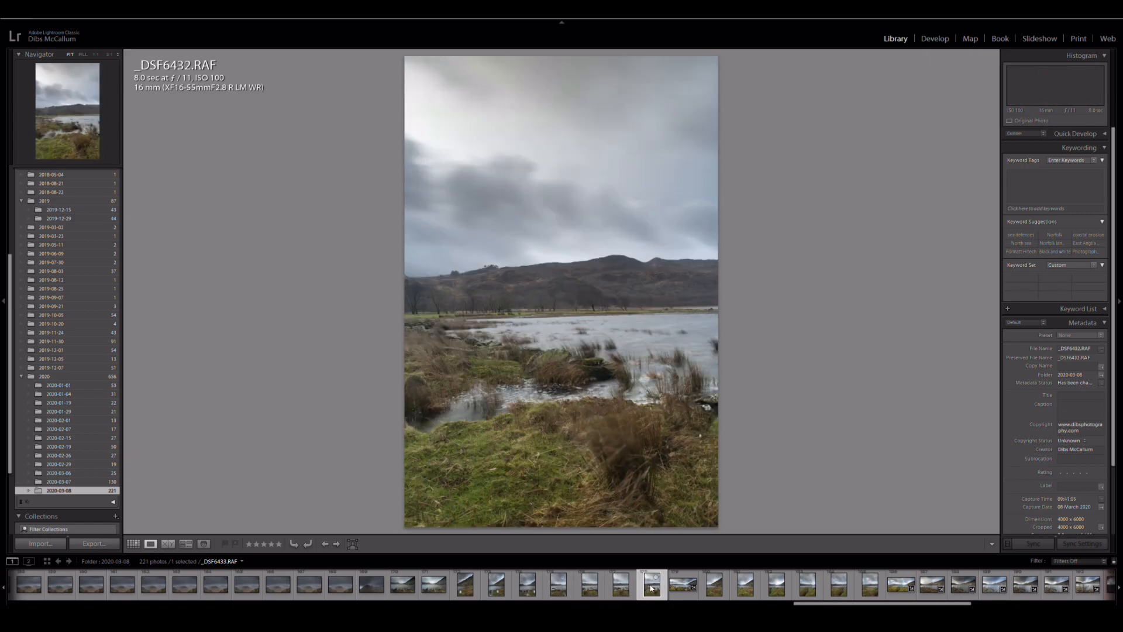
click(468, 590)
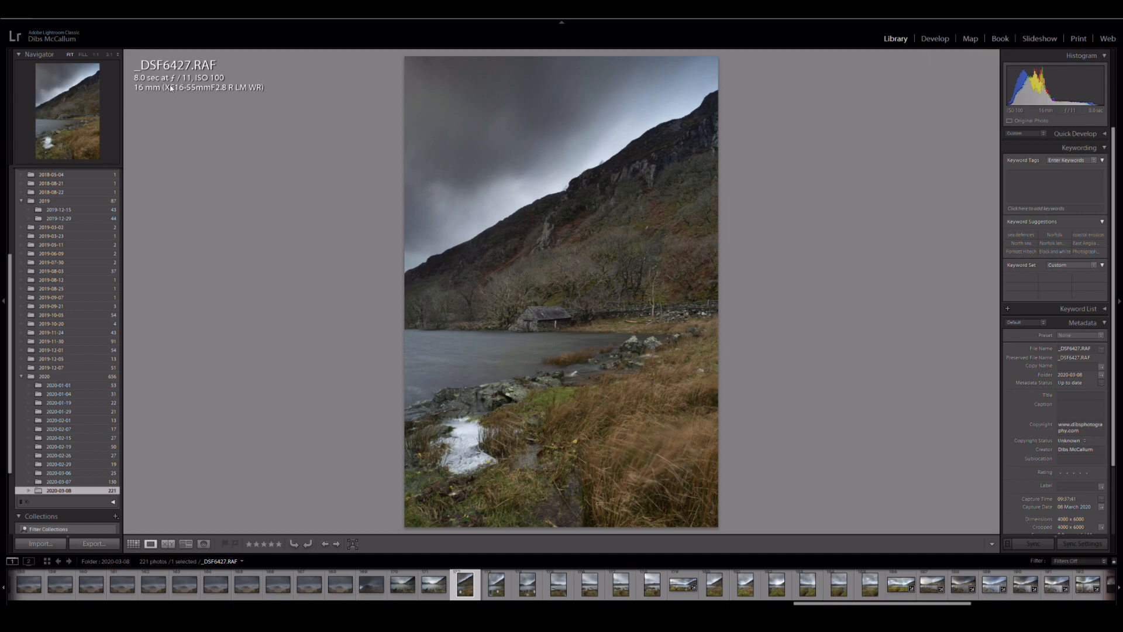
Cycle through the info overlay modes on photo _DSF6427.RAF.
key(i)
key(i)
key(i)
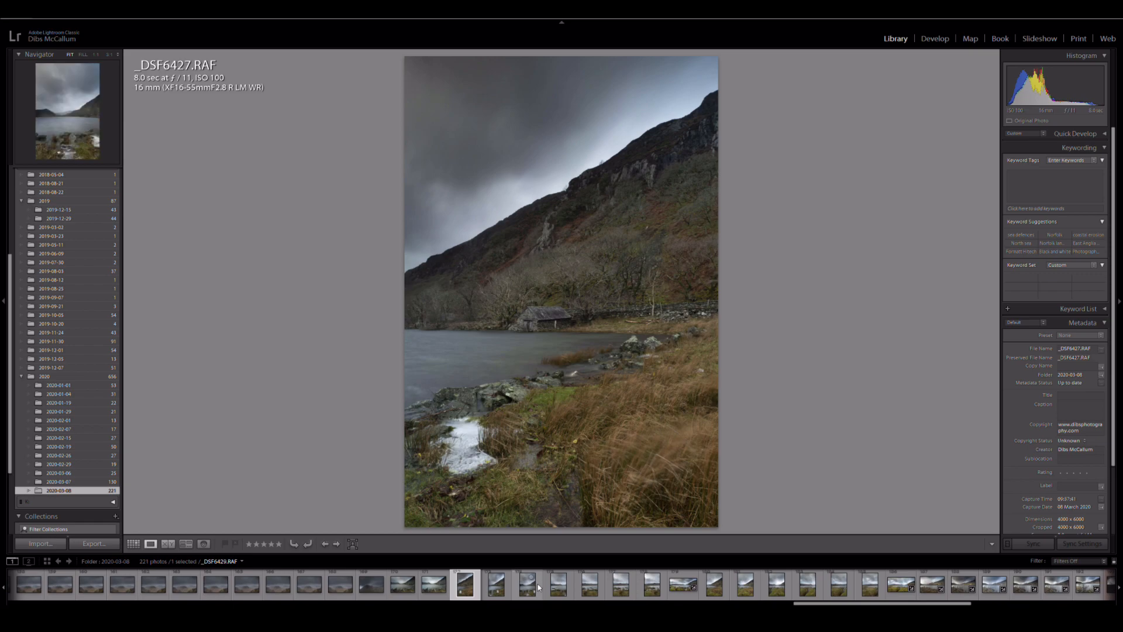
Step forward through the photos following _DSF6427.RAF to examine their overlap, and step back to _DSF6427.RAF.
click(338, 545)
click(337, 544)
click(338, 544)
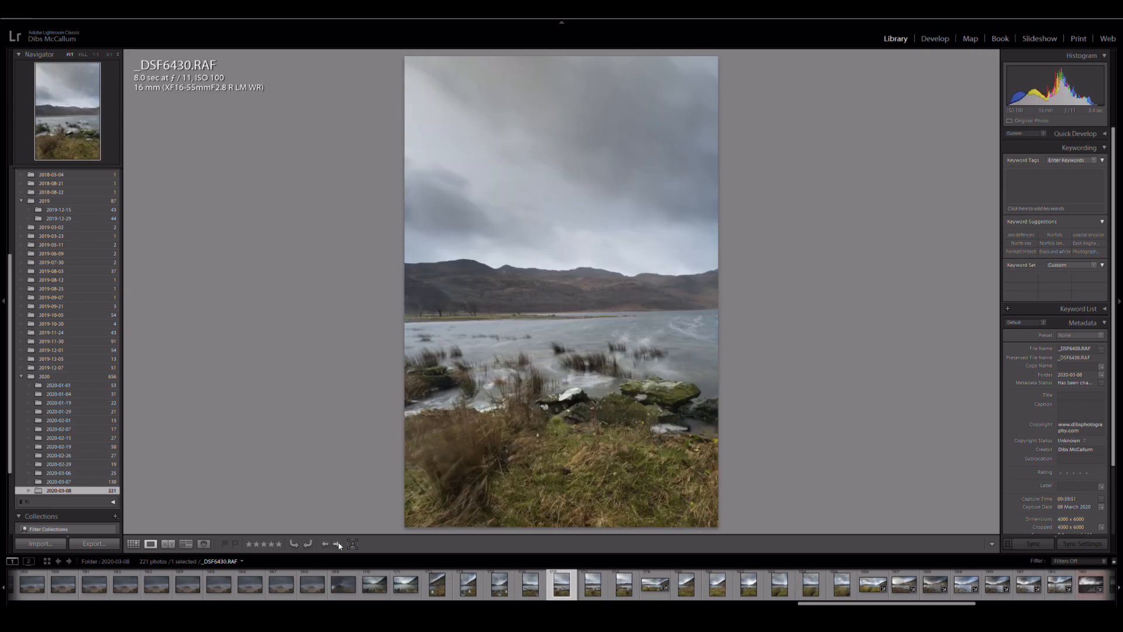
click(337, 544)
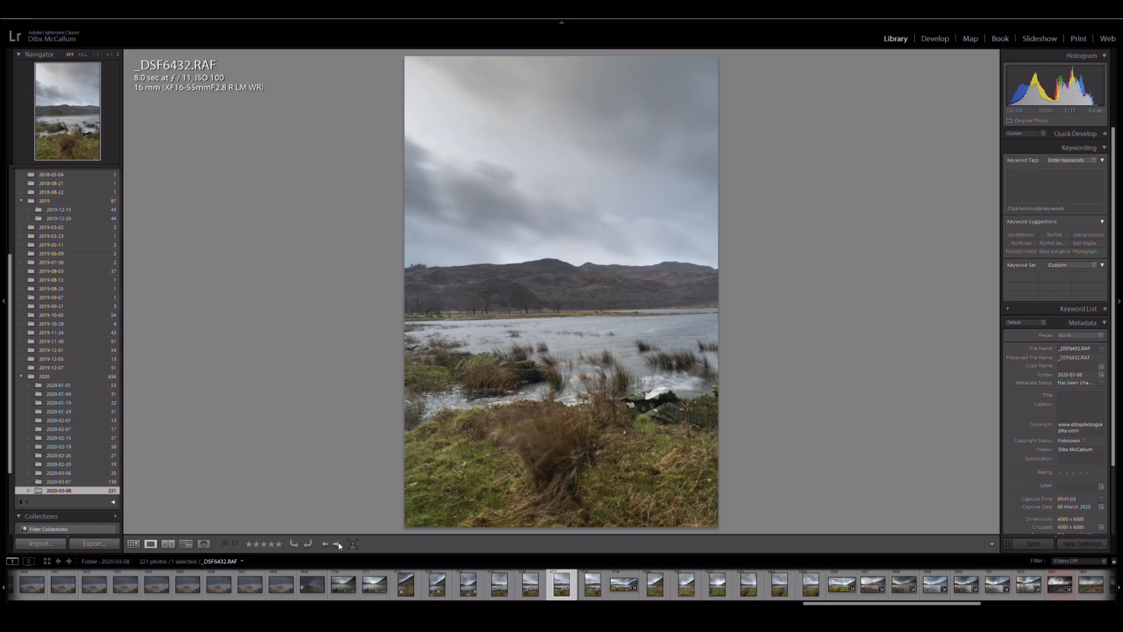
click(326, 544)
click(325, 544)
click(326, 544)
click(326, 544)
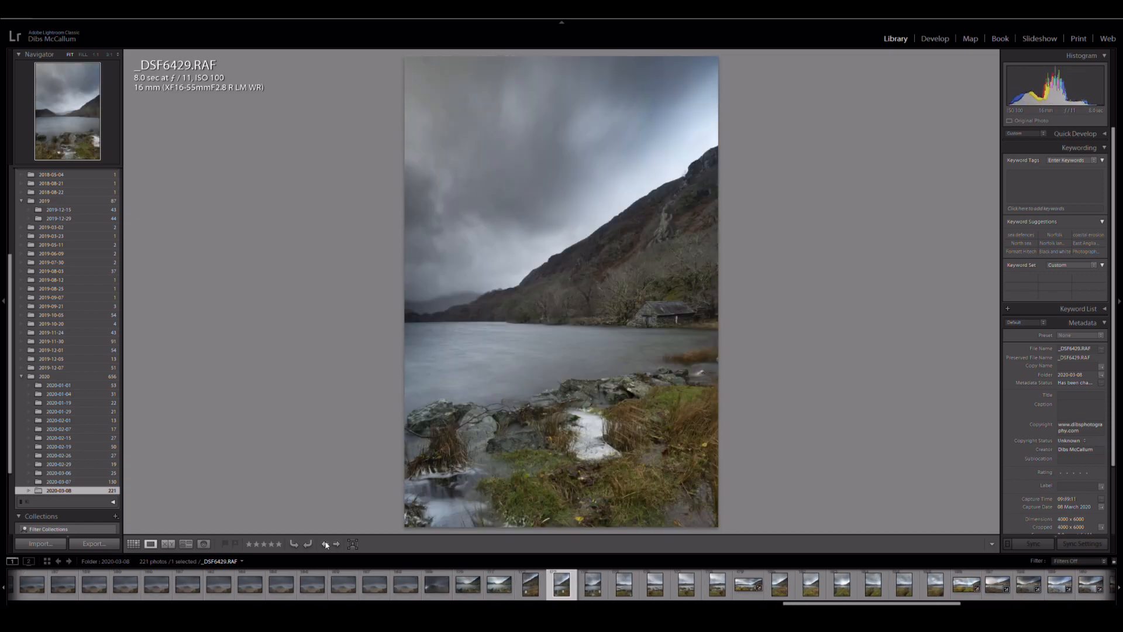
click(325, 544)
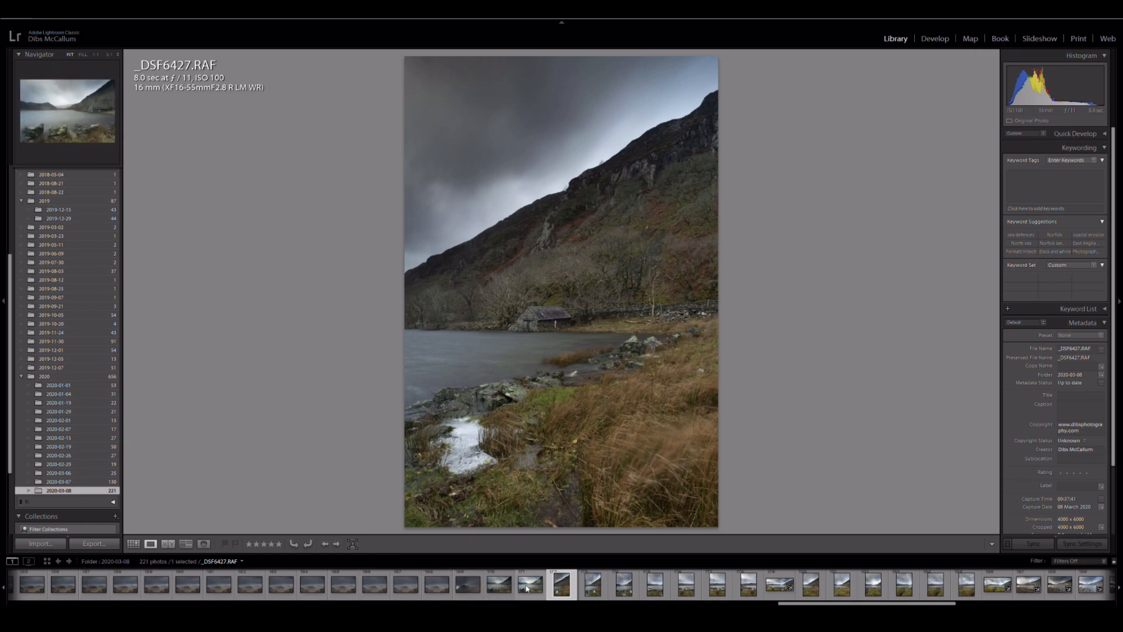
Merge the seven photos _DSF6427.RAF through _DSF6433.RAF into a Spherical panorama with Fill Edges and Auto Settings enabled.
shift+click(591, 592)
shift+click(623, 588)
shift+click(654, 586)
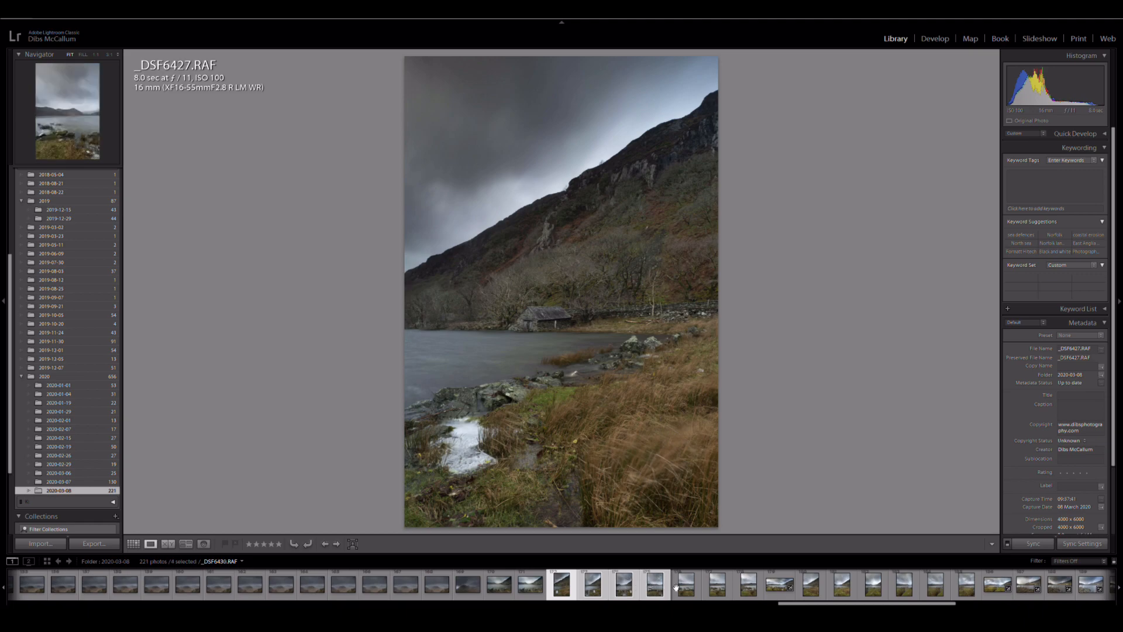
shift+click(684, 587)
shift+click(715, 588)
shift+click(747, 587)
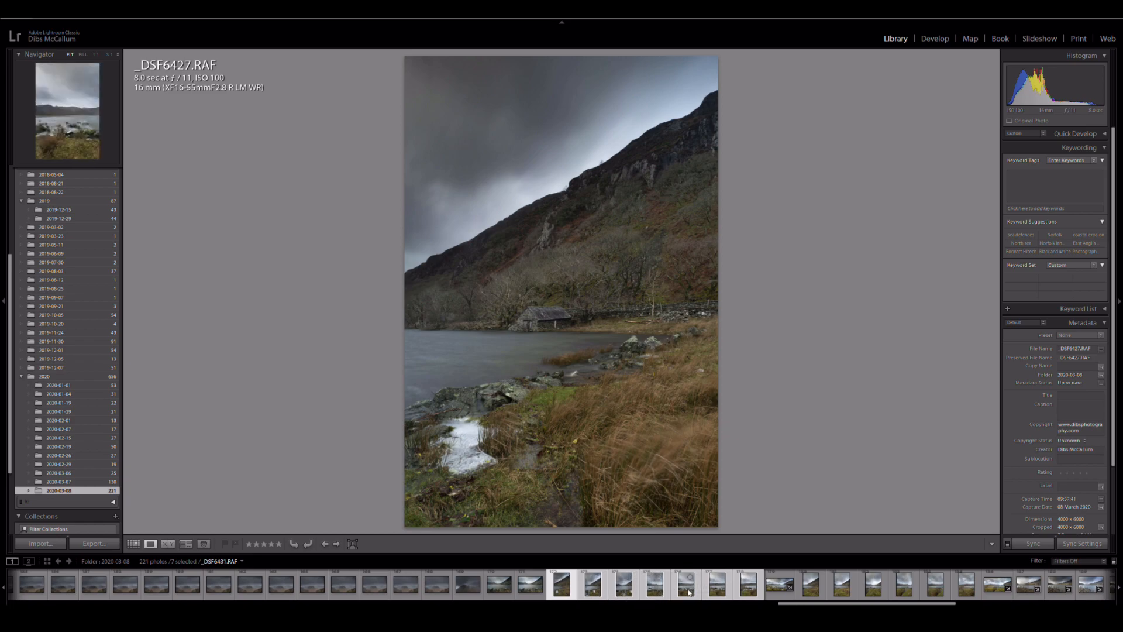
right_click(592, 588)
mouse_move(635, 390)
click(731, 399)
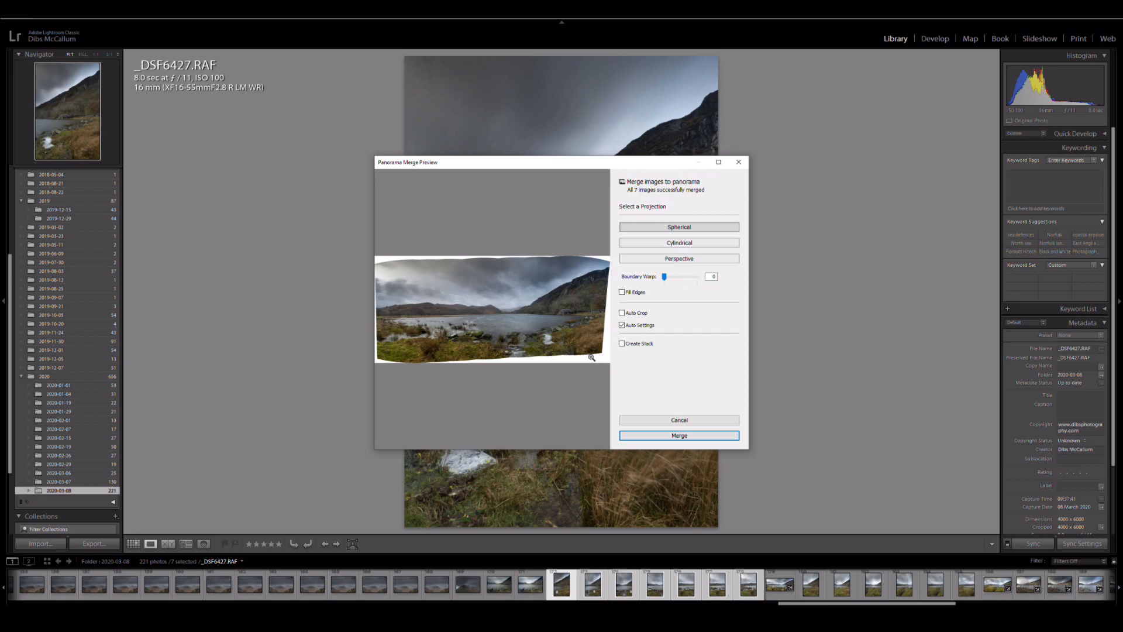
click(623, 292)
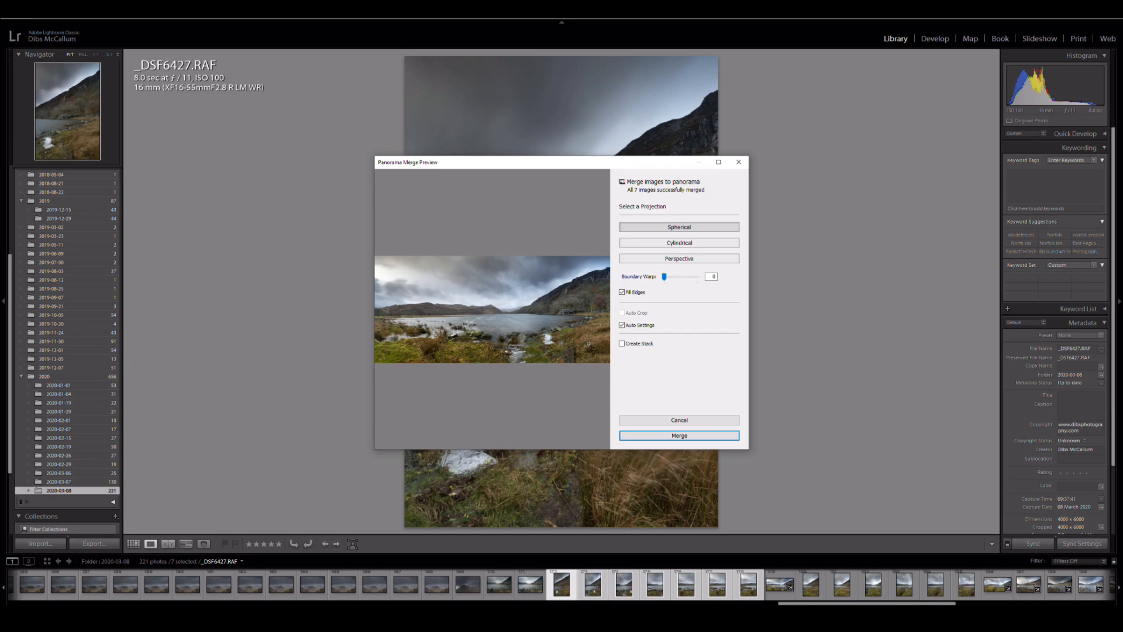
click(679, 436)
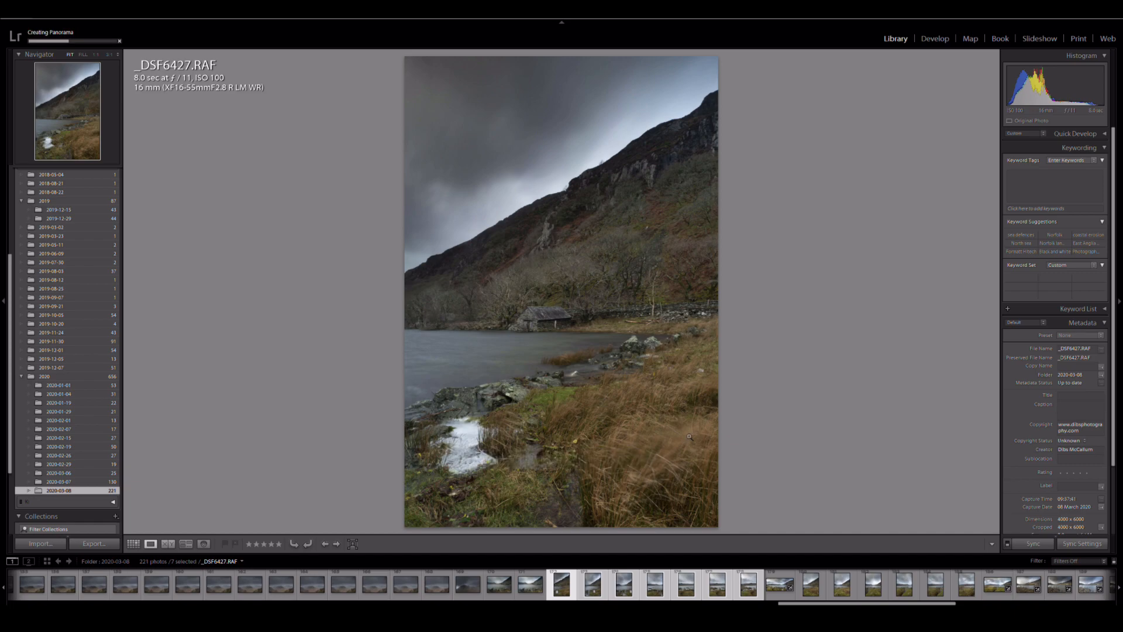
View the panorama _DSF6427-Pano.dng, compare it with the single photo _DSF6426.RAF, and return to the panorama.
click(778, 585)
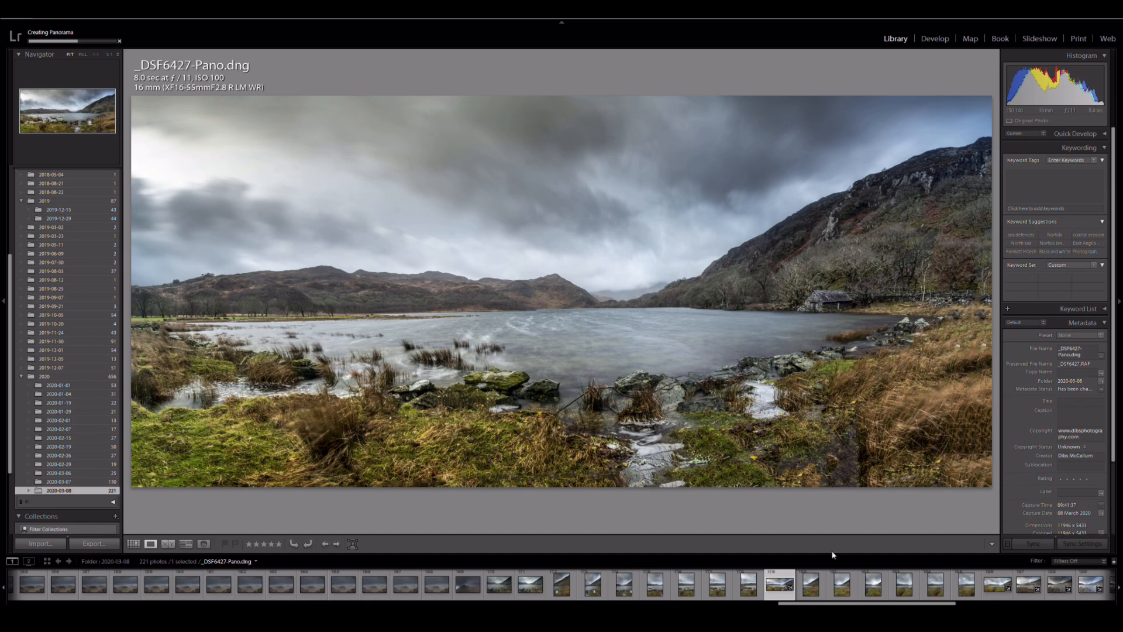
drag(852, 603, 880, 604)
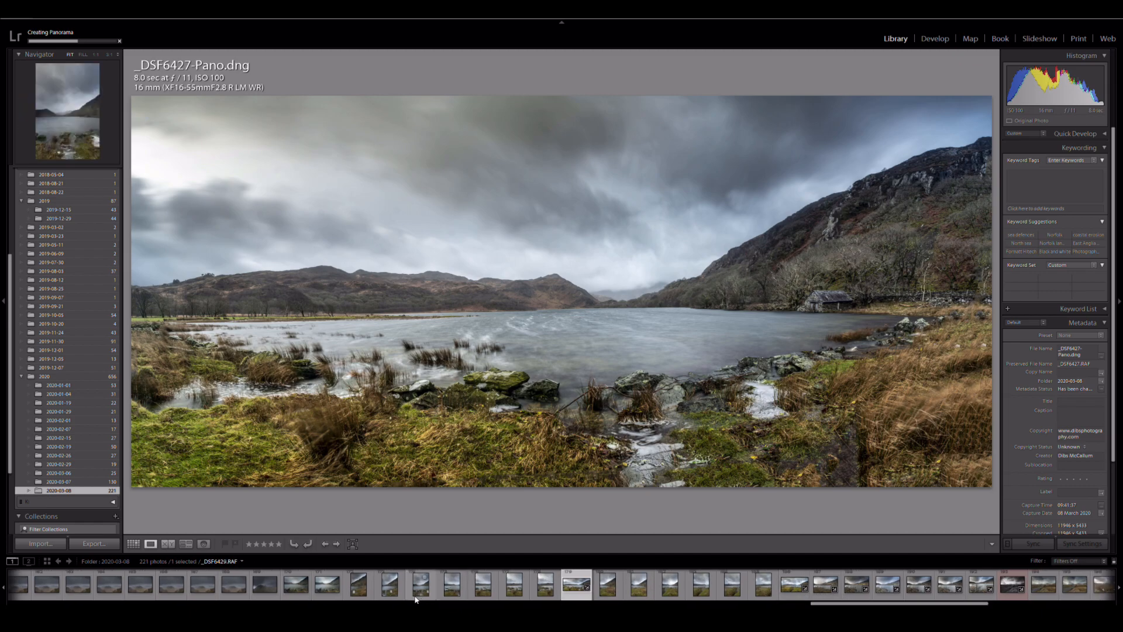
click(327, 592)
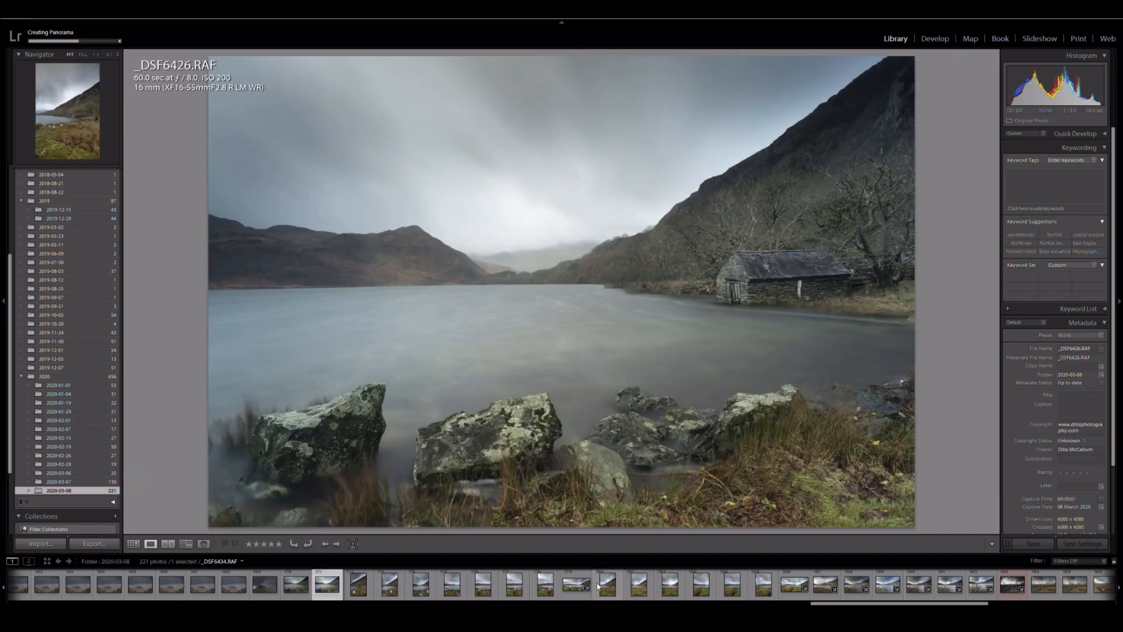
click(575, 596)
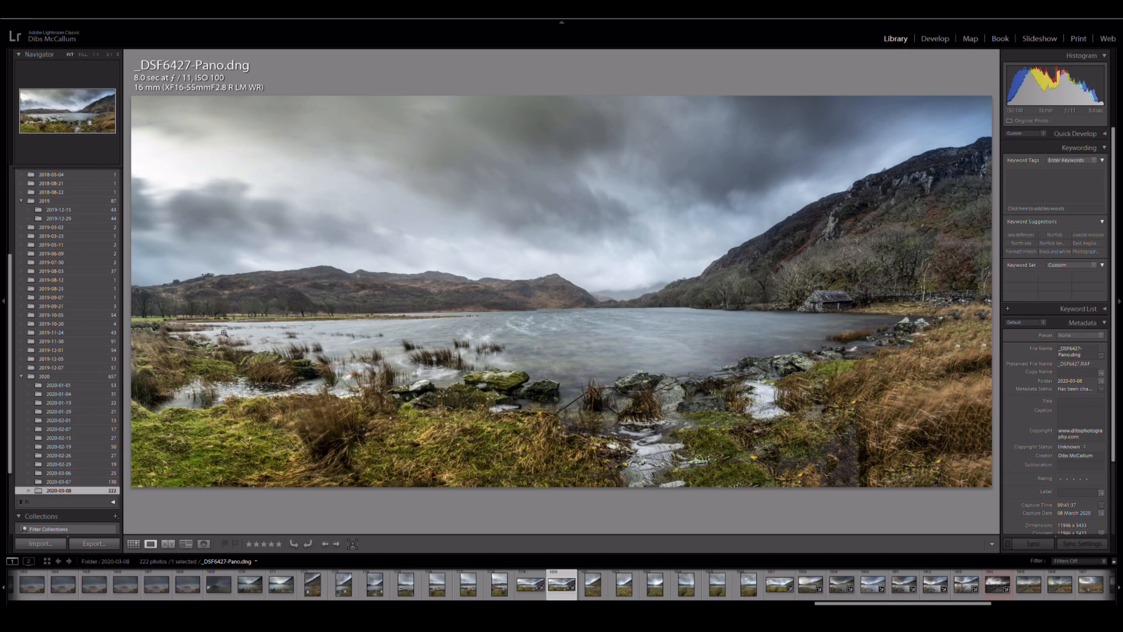
Zoom into the lake panorama at 1:1 and inspect the detail of the reeds, rocks and shoreline across its width.
click(263, 399)
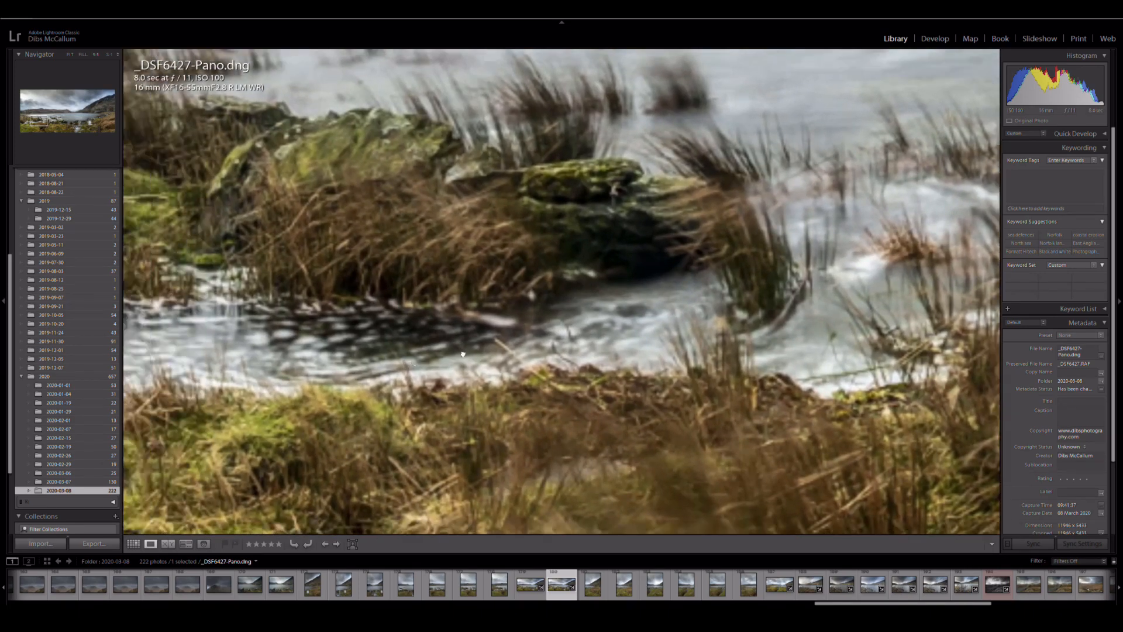
drag(463, 353, 312, 295)
drag(731, 334, 416, 316)
drag(778, 318, 418, 323)
drag(718, 309, 367, 342)
drag(848, 283, 424, 306)
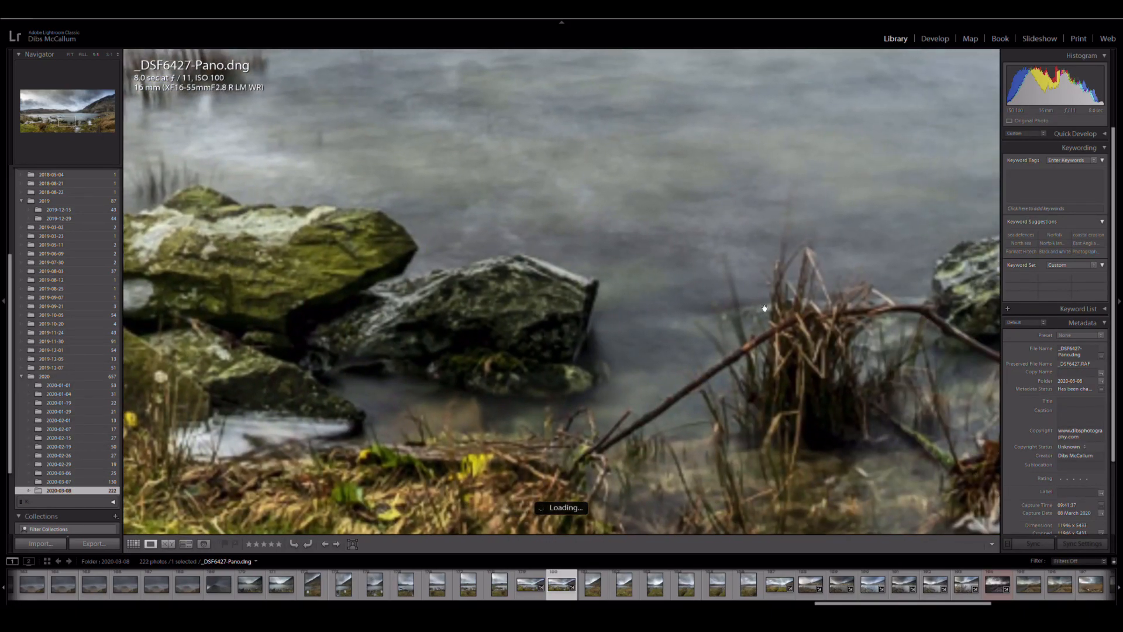
drag(877, 301, 421, 308)
drag(883, 262, 423, 304)
drag(740, 293, 456, 322)
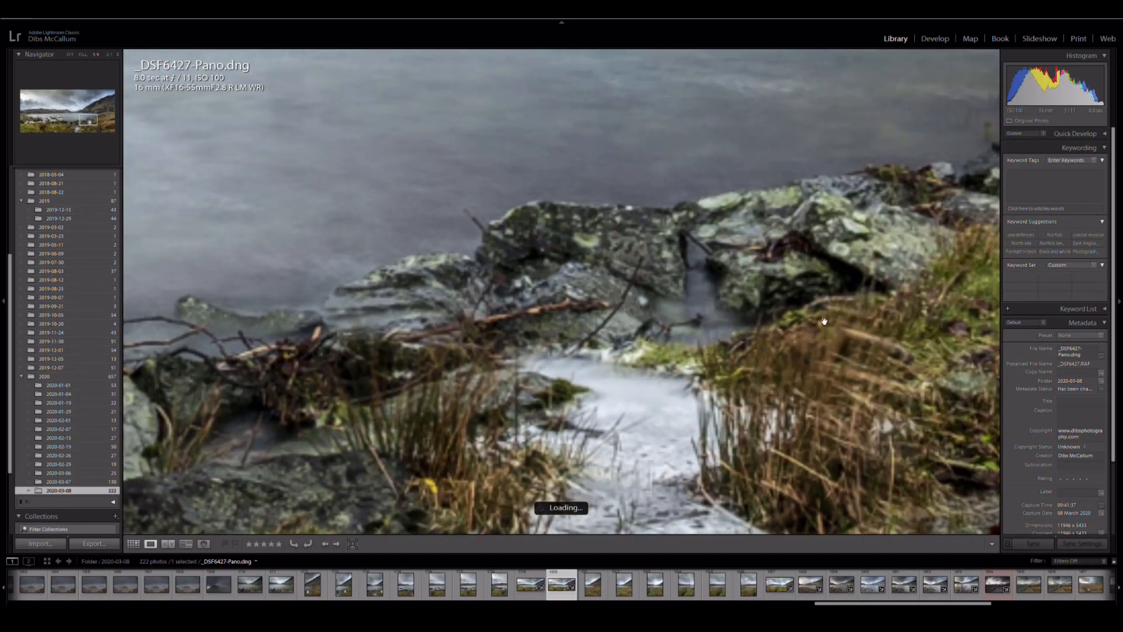
drag(658, 347, 909, 146)
drag(382, 361, 866, 312)
drag(419, 347, 804, 329)
drag(410, 325, 673, 327)
drag(320, 323, 658, 323)
drag(394, 315, 558, 493)
drag(891, 186, 729, 301)
Show the Zoom control in the toolbar and use it to reduce the panorama's magnification.
click(992, 545)
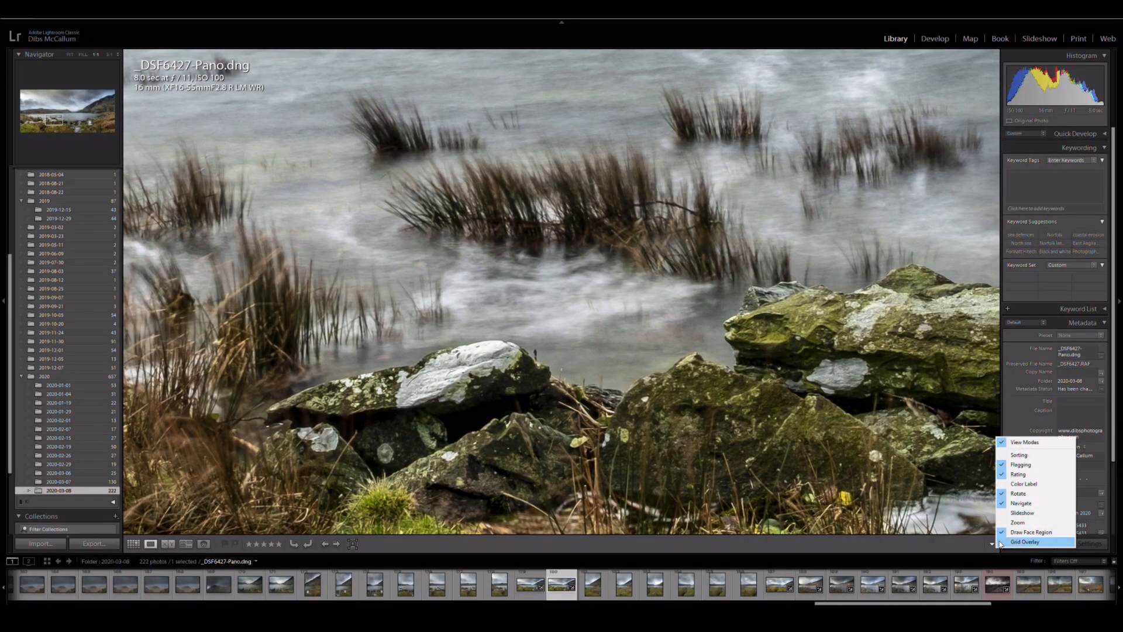
click(1033, 528)
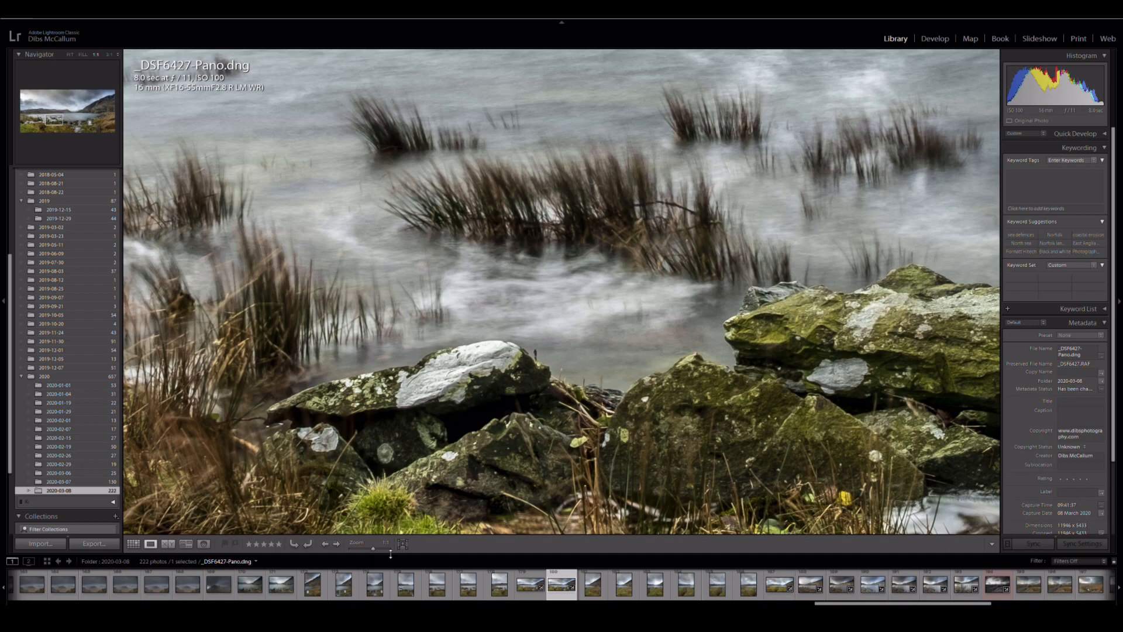
drag(373, 551, 367, 551)
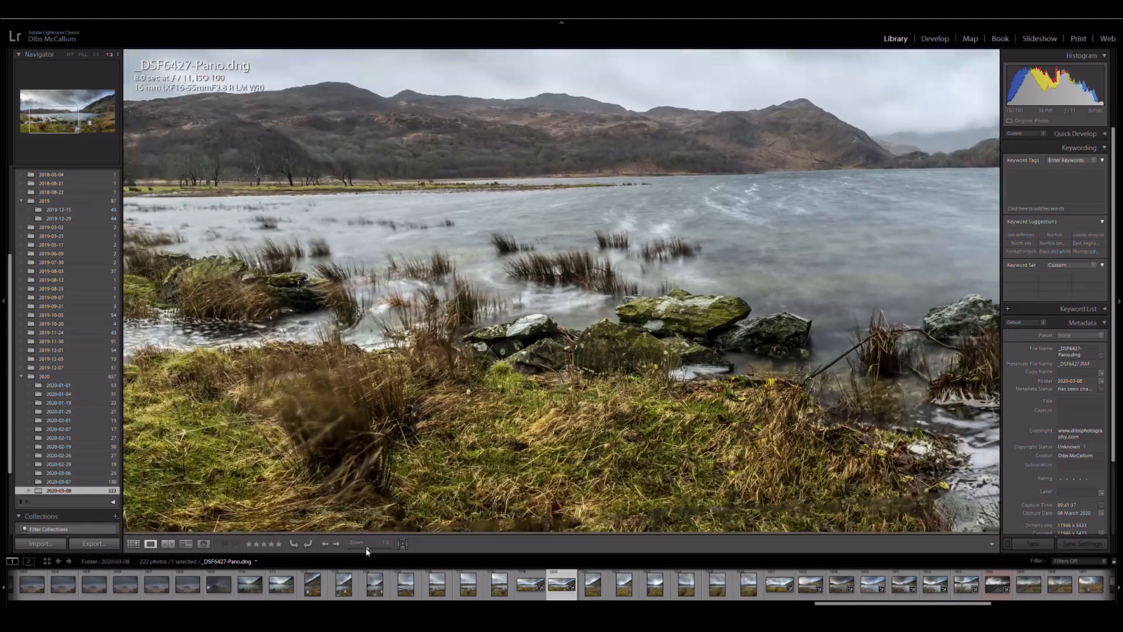
Inspect the panorama's shoreline, water and distant hills at the reduced magnification, and return to the full-image view.
drag(670, 414, 348, 358)
drag(694, 294, 453, 349)
drag(368, 267, 664, 341)
drag(333, 274, 690, 288)
drag(387, 295, 530, 299)
drag(283, 292, 486, 286)
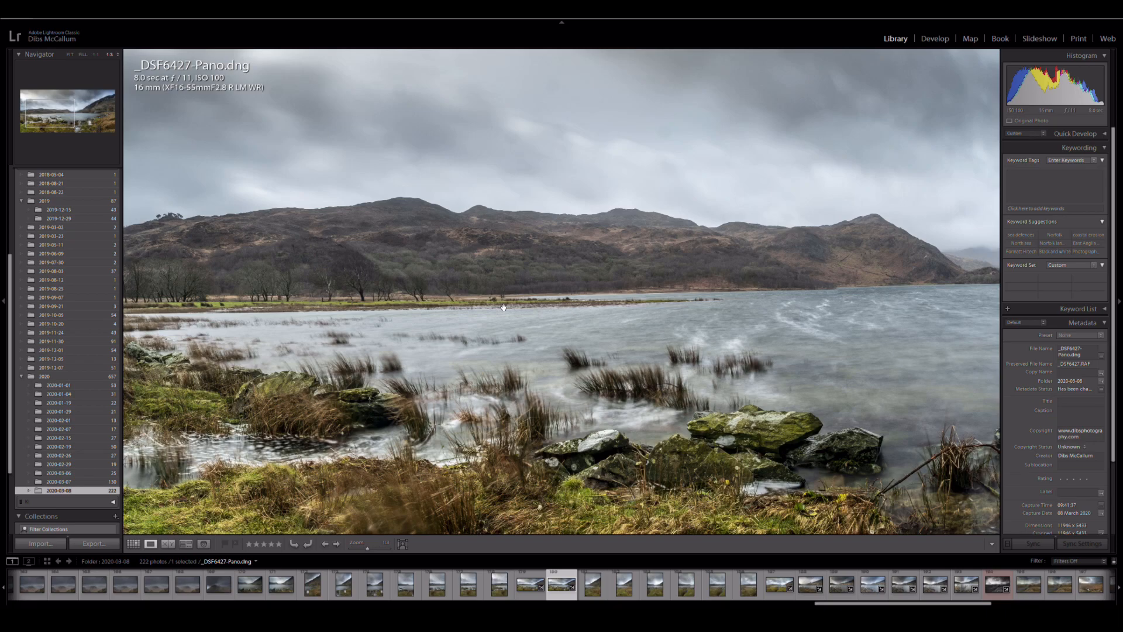
click(441, 314)
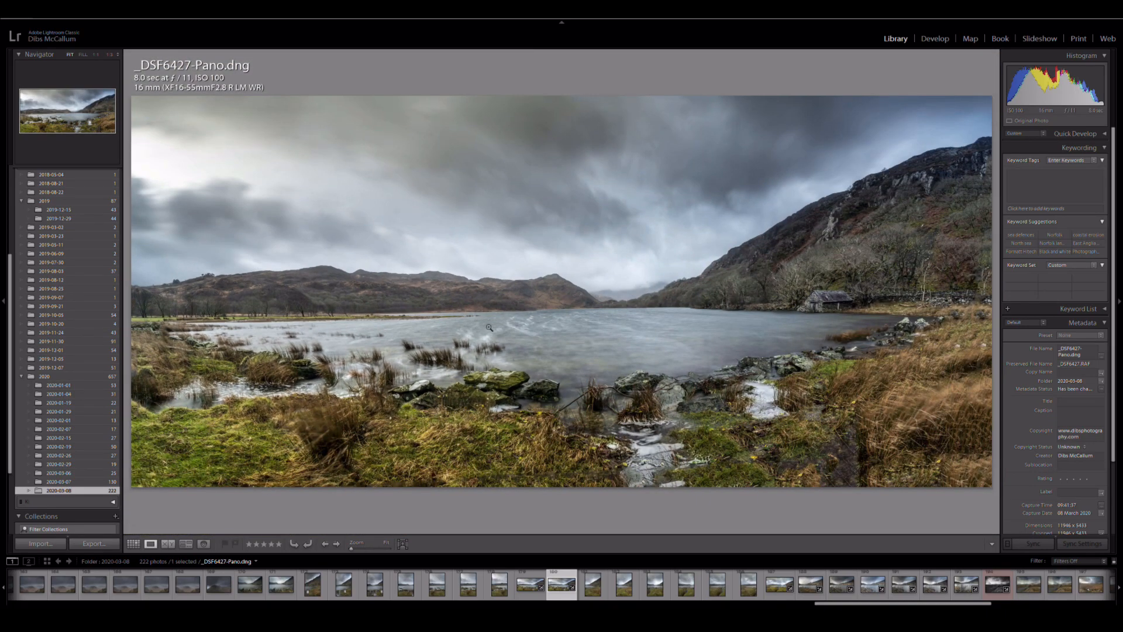